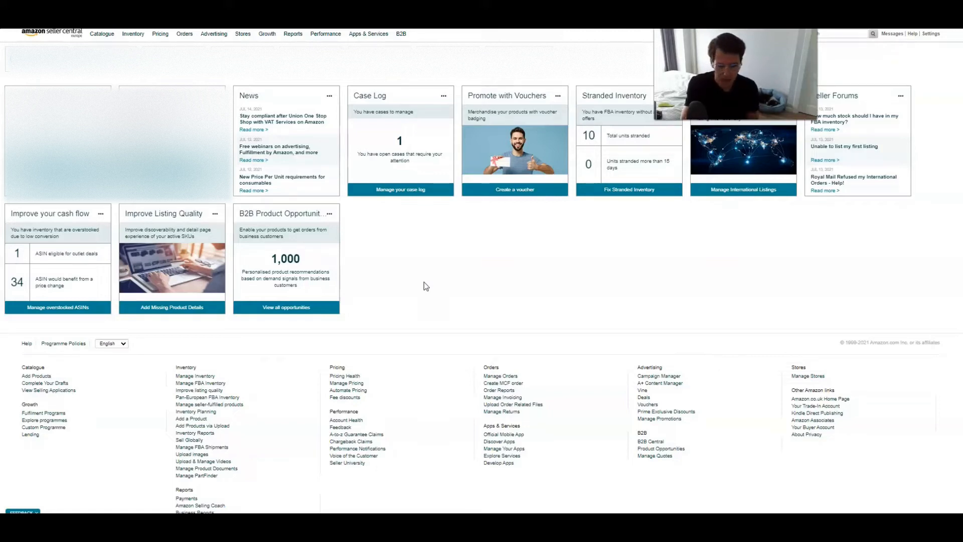
- Open the Manage Pricing page from the seller dashboard
click(477, 299)
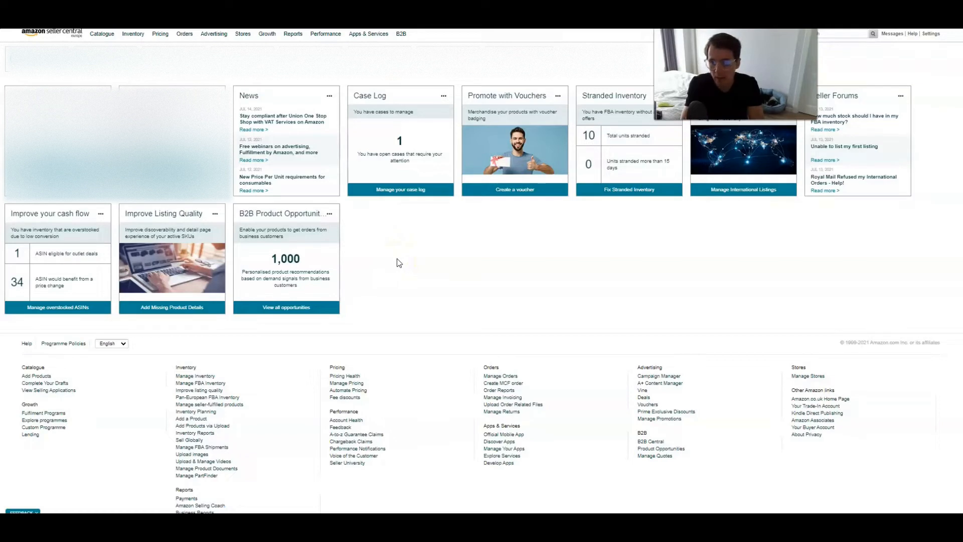
mouse_move(165, 41)
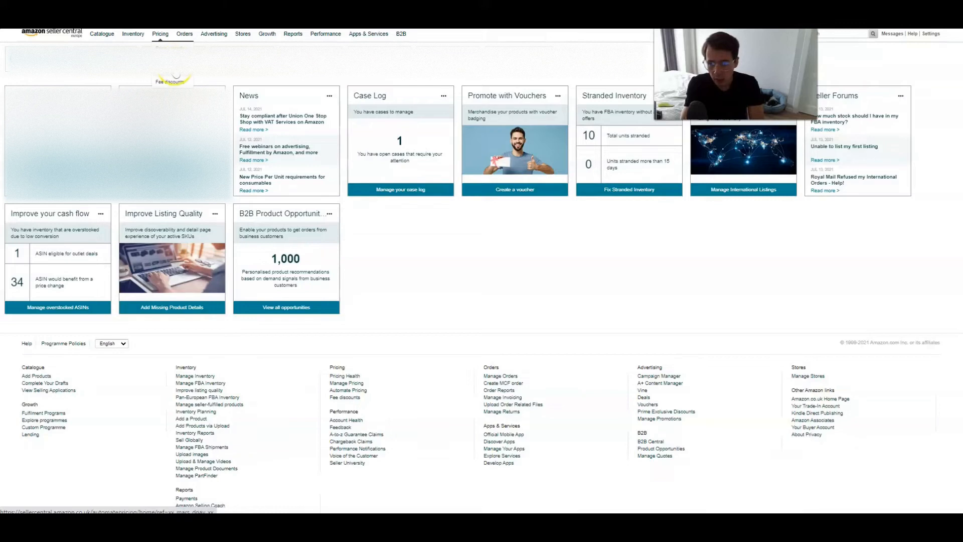
click(171, 60)
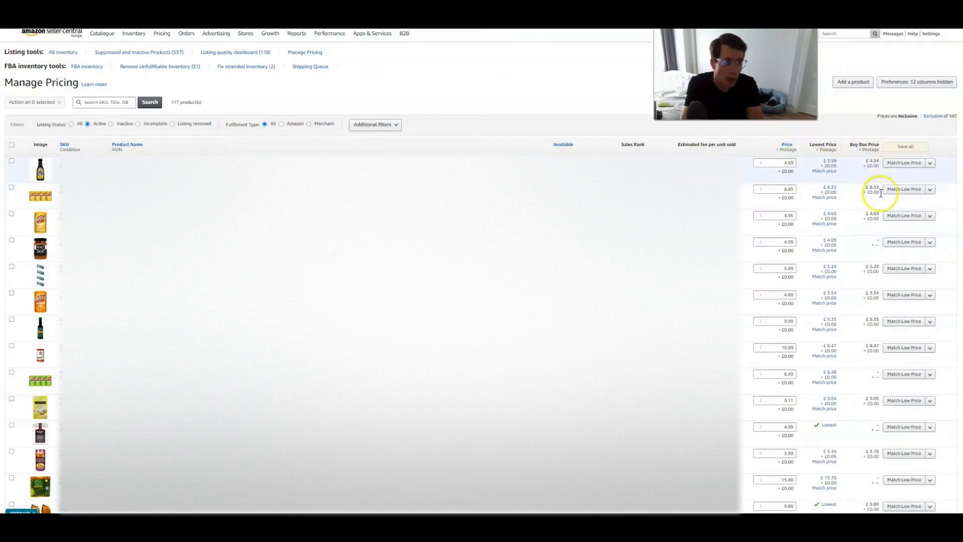
- Compare the first listings' prices with their Lowest Price and Buy Box Price figures
double_click(868, 161)
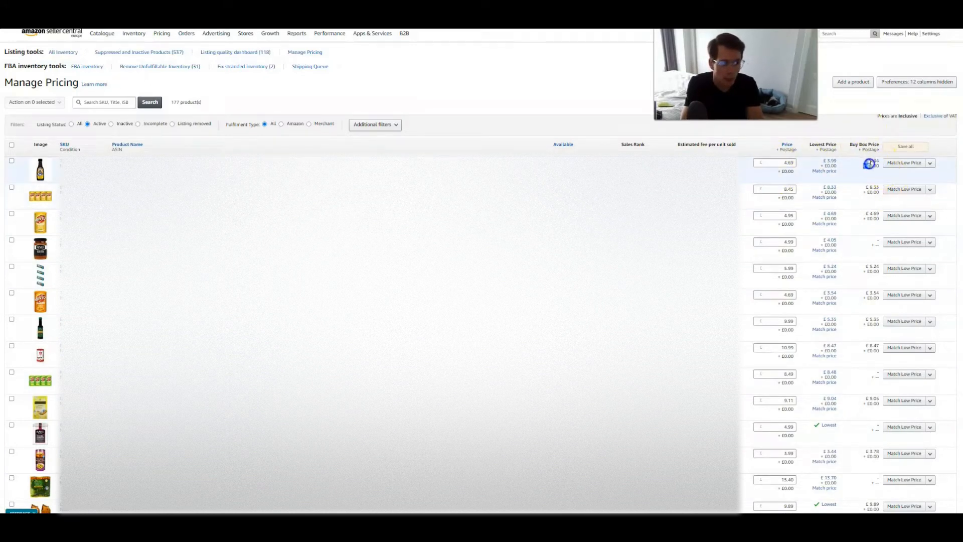
click(782, 162)
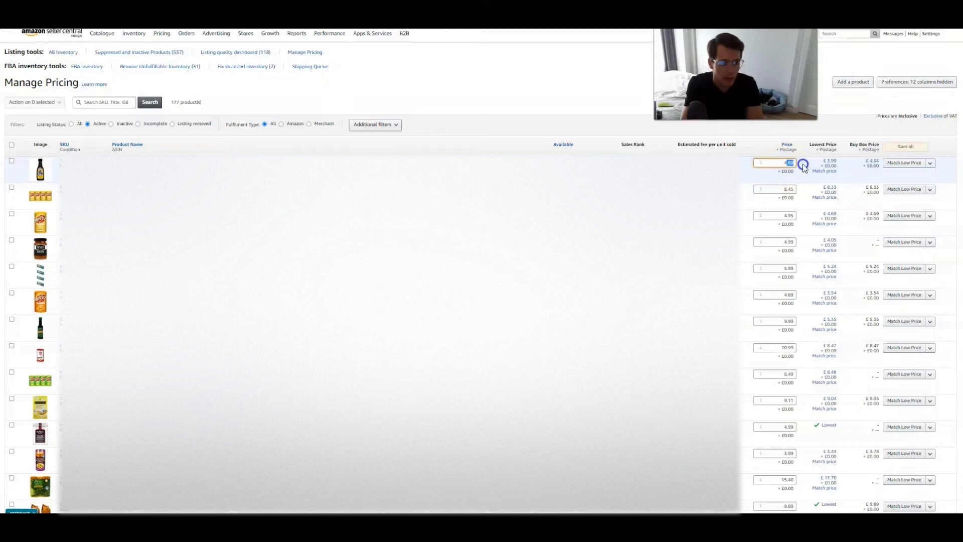
click(665, 134)
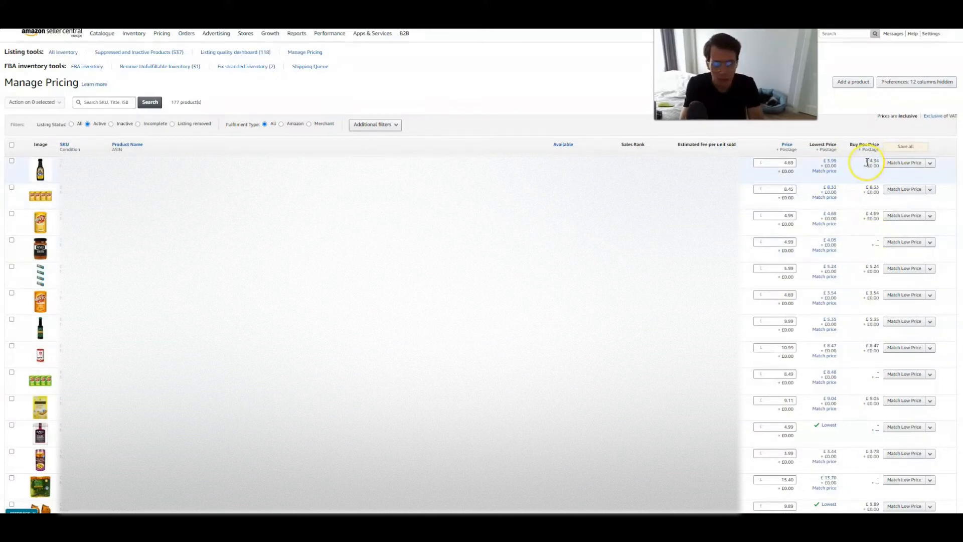
click(791, 162)
click(825, 147)
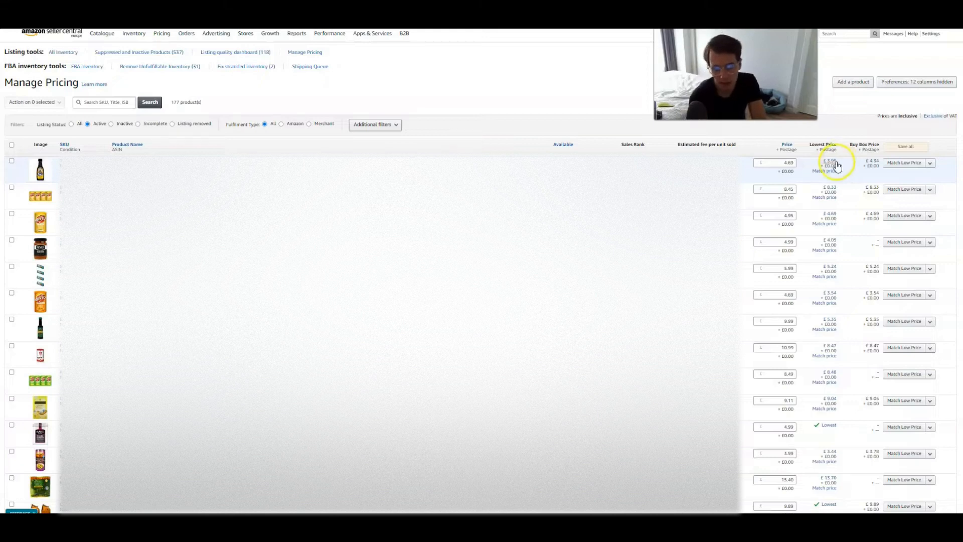
click(867, 163)
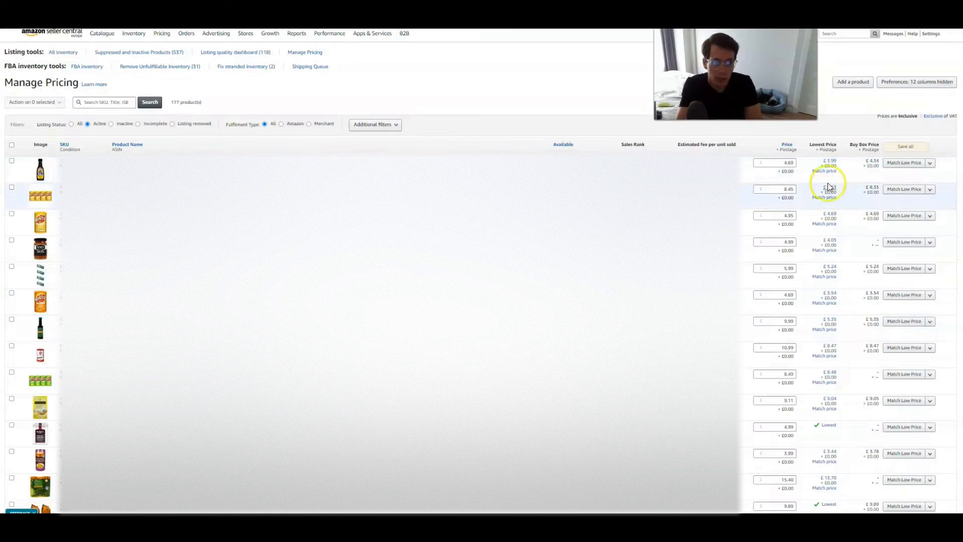
click(879, 163)
drag(879, 163, 864, 161)
click(846, 171)
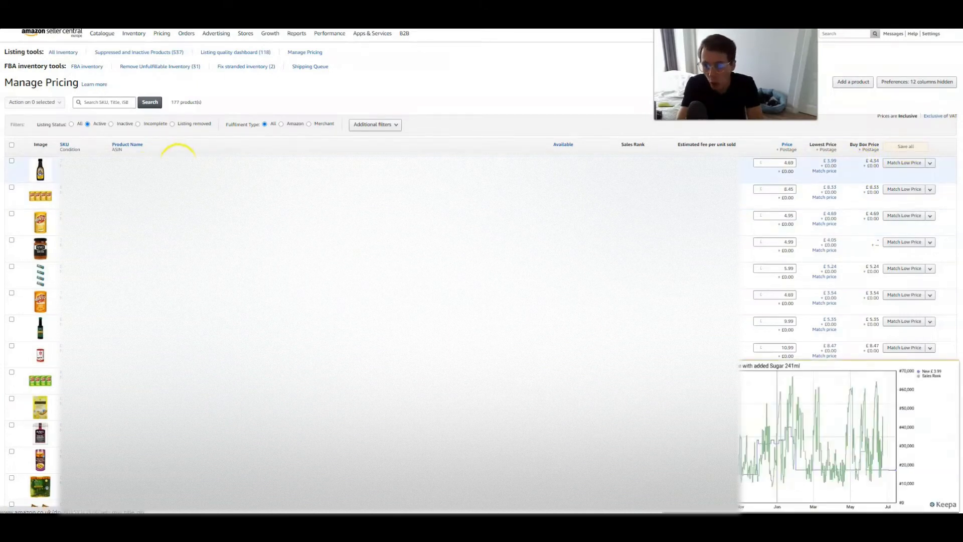
click(852, 165)
double_click(873, 163)
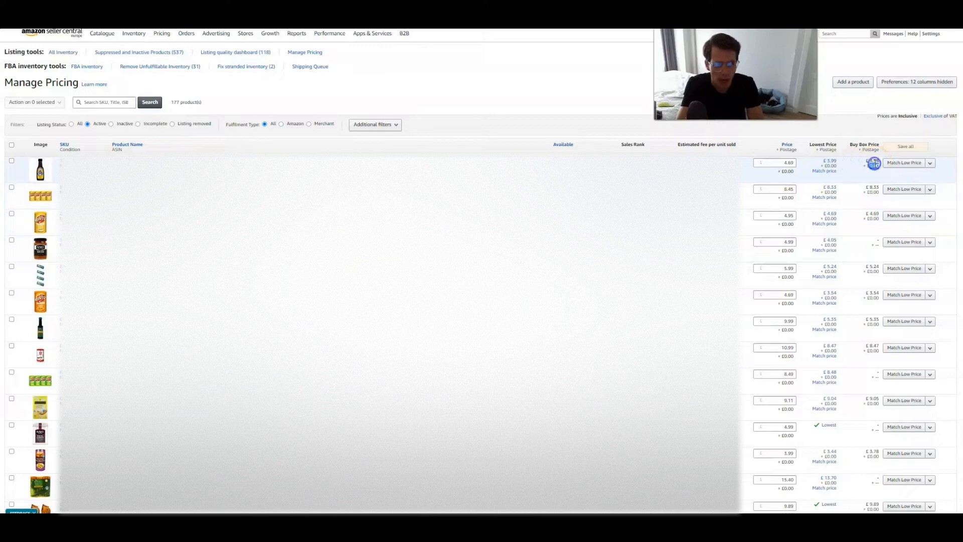
click(872, 162)
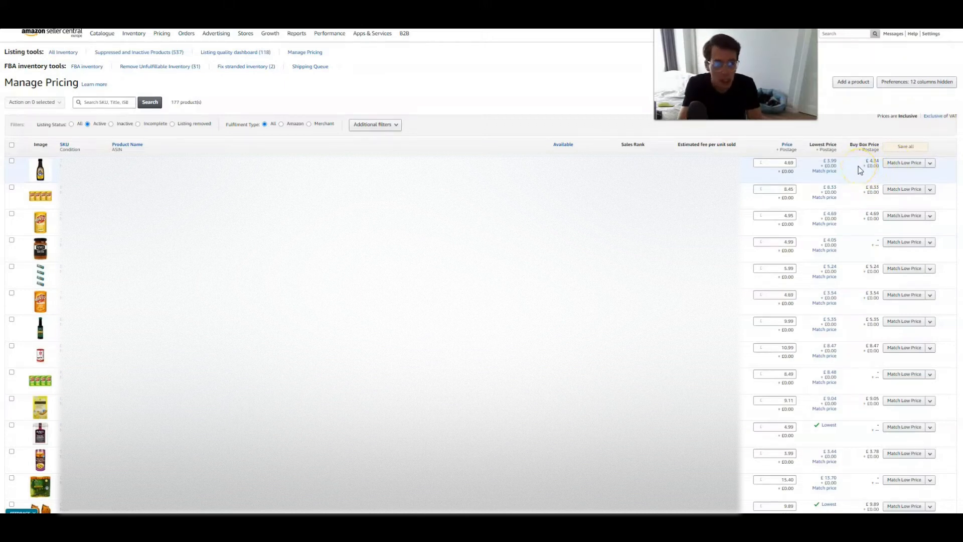
click(858, 167)
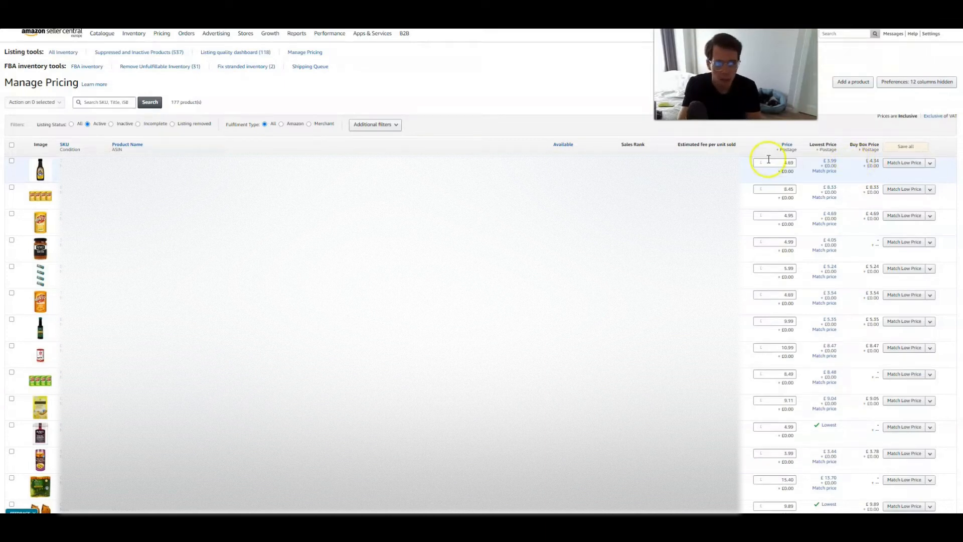
click(852, 162)
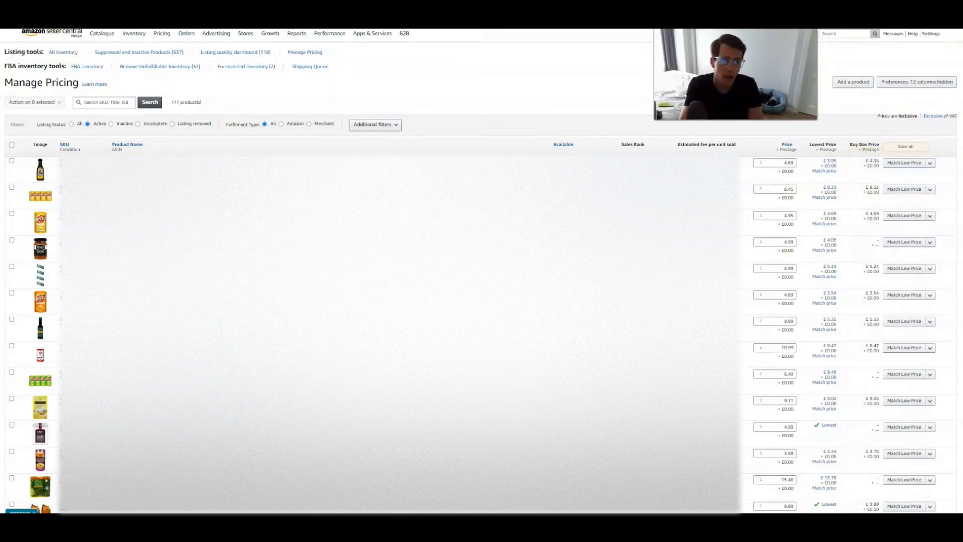
click(785, 162)
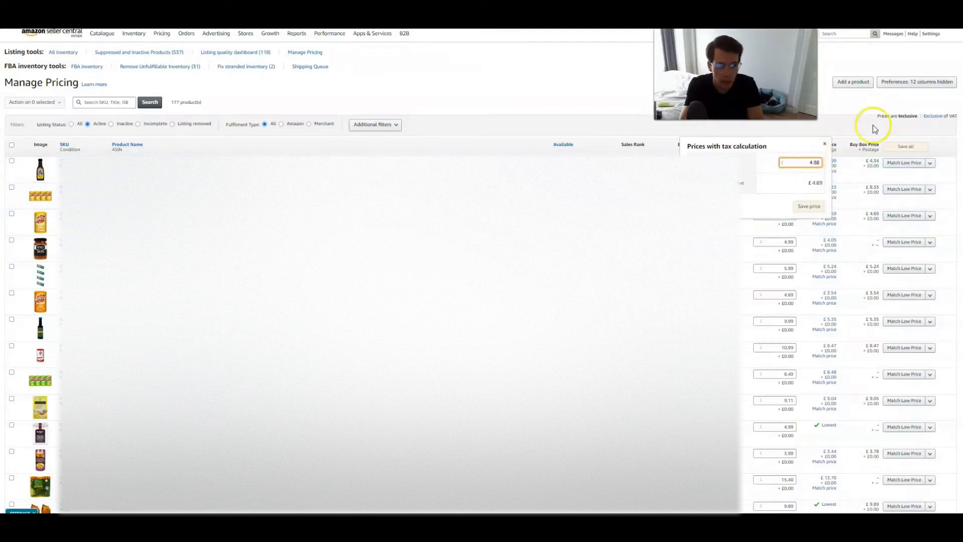
click(824, 144)
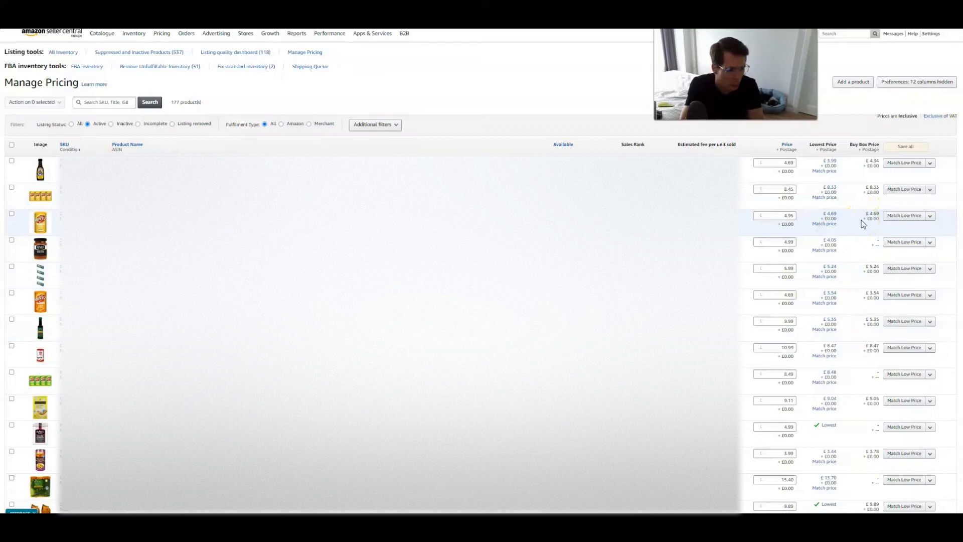
click(844, 223)
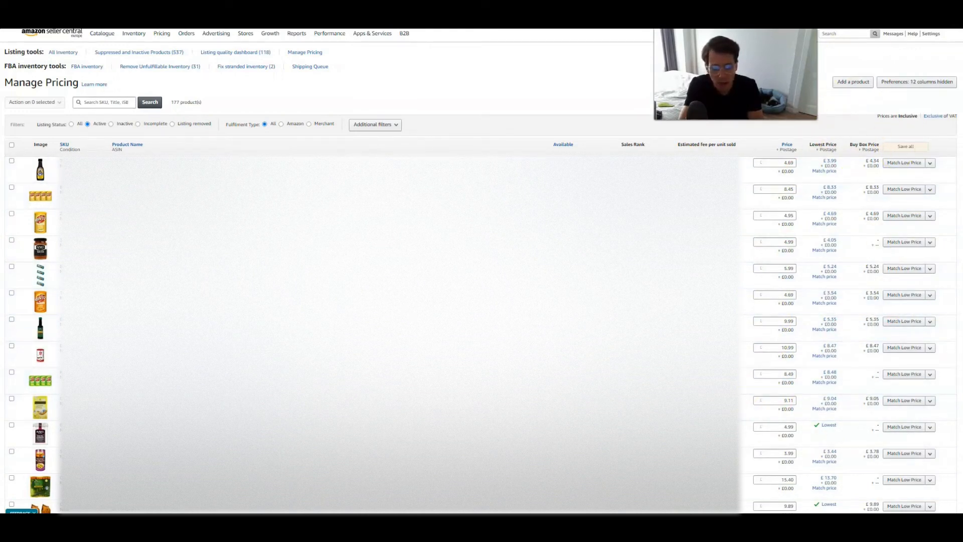
- Open Automate Pricing and review the summaries of the customized pricing rules
mouse_move(164, 40)
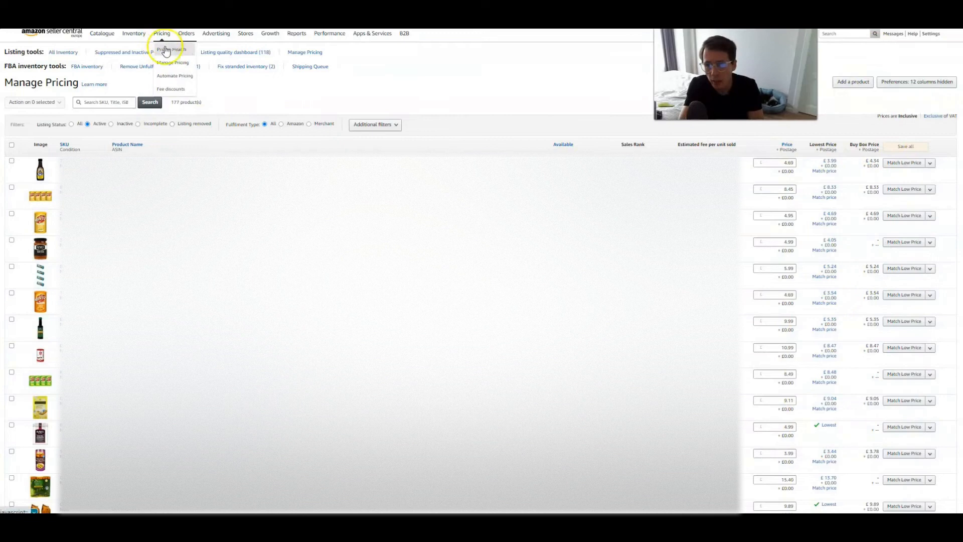
click(174, 78)
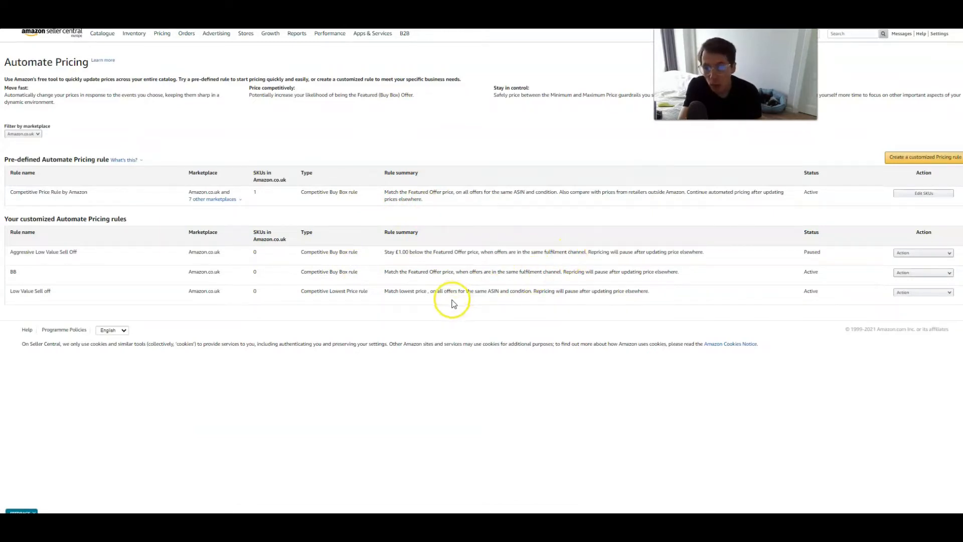
drag(28, 272, 11, 263)
click(11, 265)
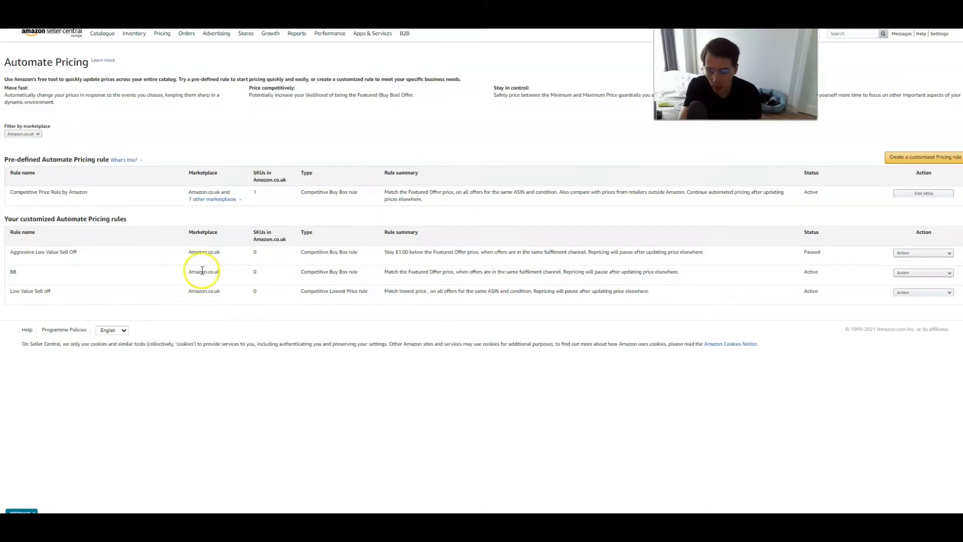
drag(275, 273, 244, 273)
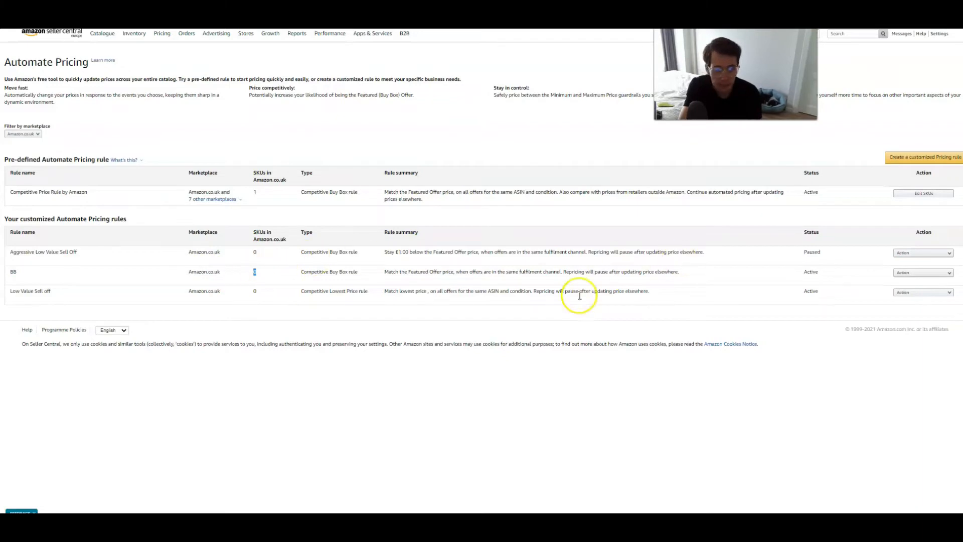
drag(384, 271, 454, 271)
click(465, 274)
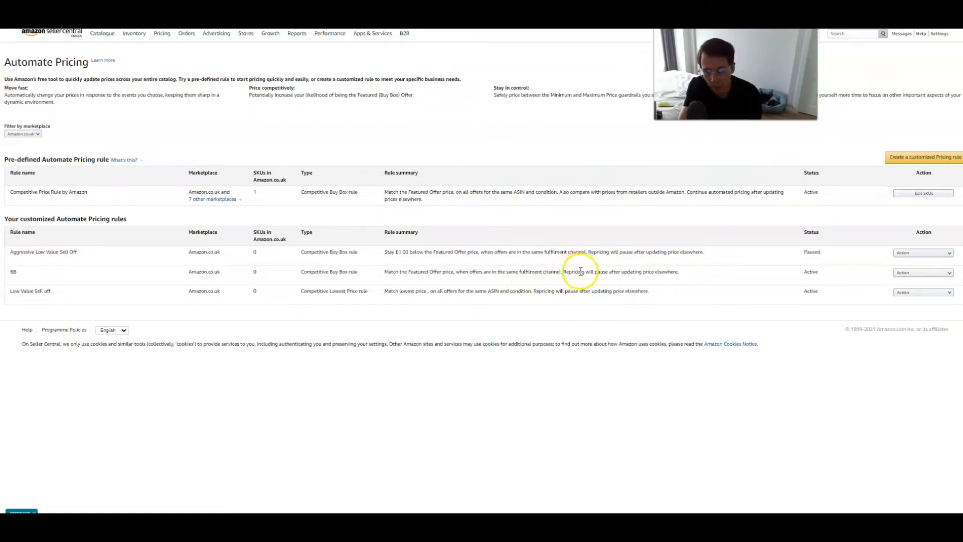
drag(358, 271, 302, 271)
drag(617, 272, 690, 273)
click(698, 273)
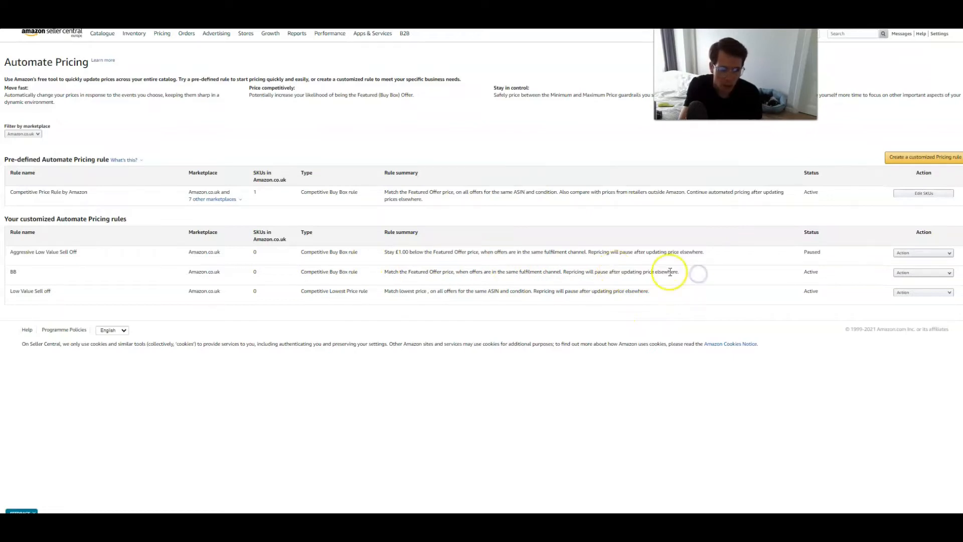
- Open the BB rule for editing and inspect its Amazon.co.uk rule parameters
click(935, 281)
click(939, 290)
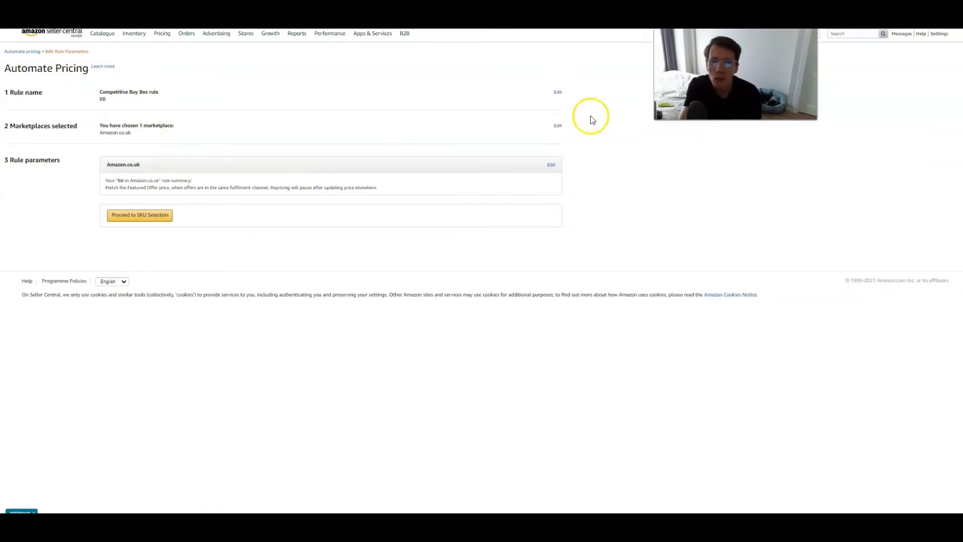
click(551, 164)
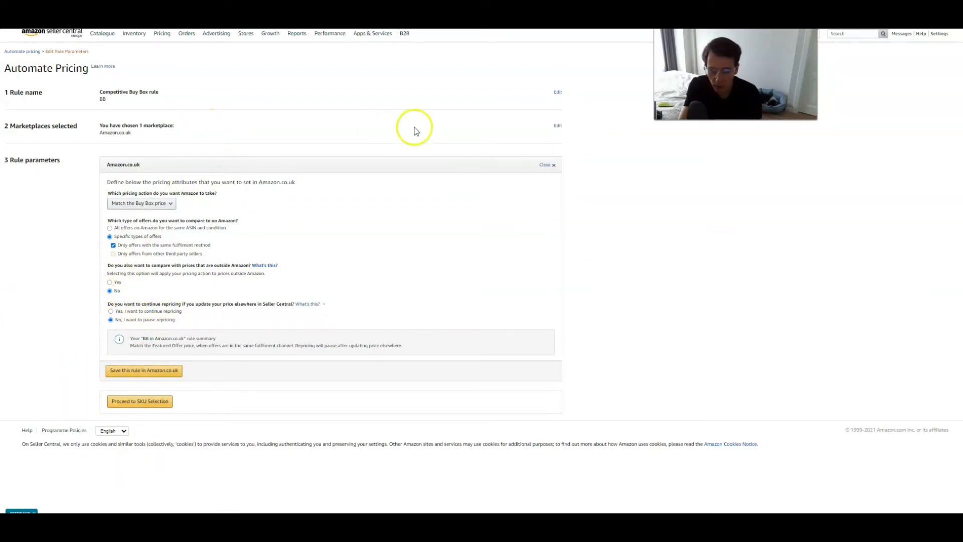
click(546, 167)
- Return to Automate Pricing and open SKU management for the BB rule
mouse_move(169, 34)
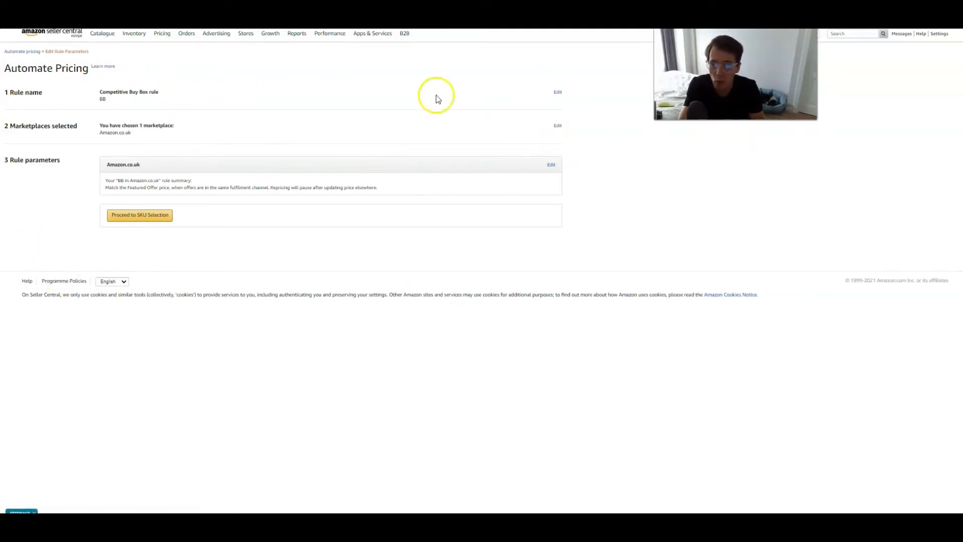
click(170, 75)
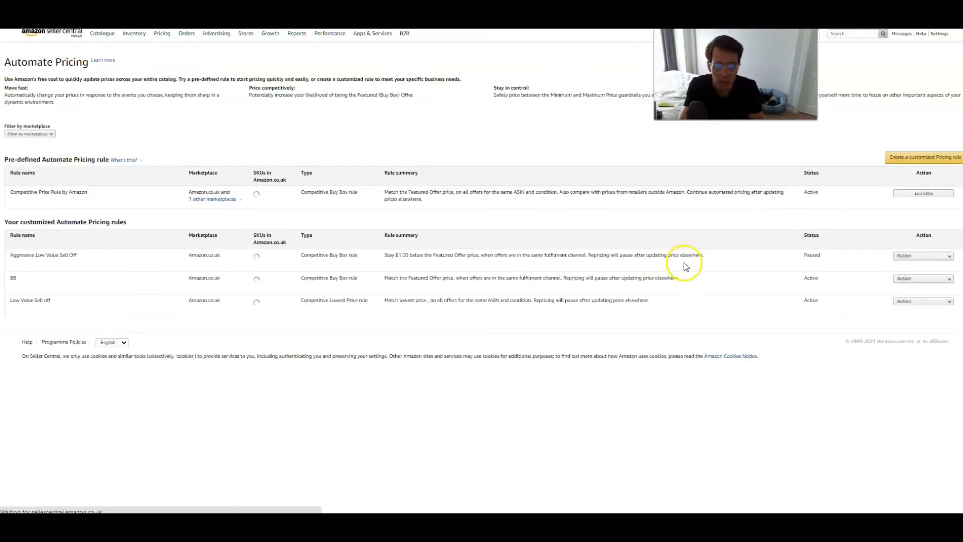
click(945, 273)
click(926, 276)
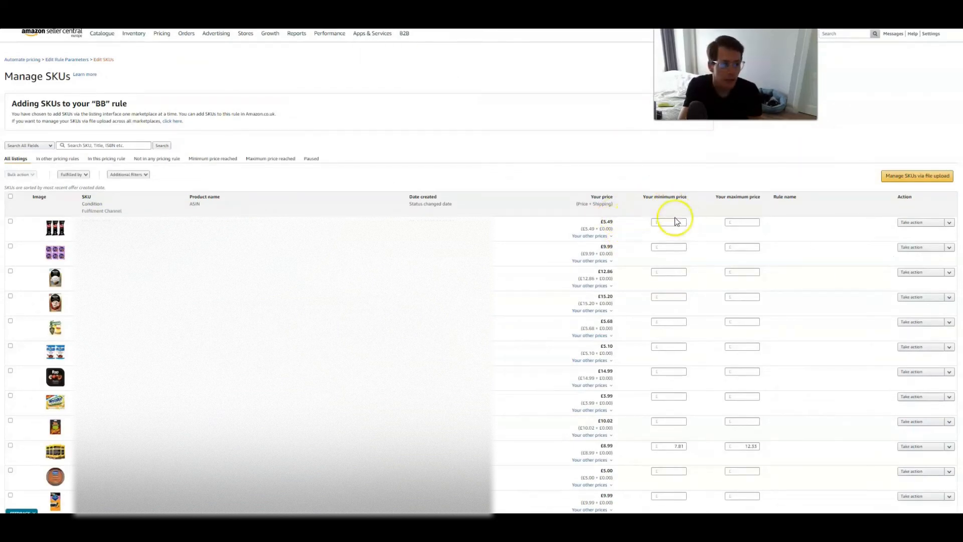
- Set the first SKU's minimum price to 6.99 and maximum price to 5.99
click(745, 222)
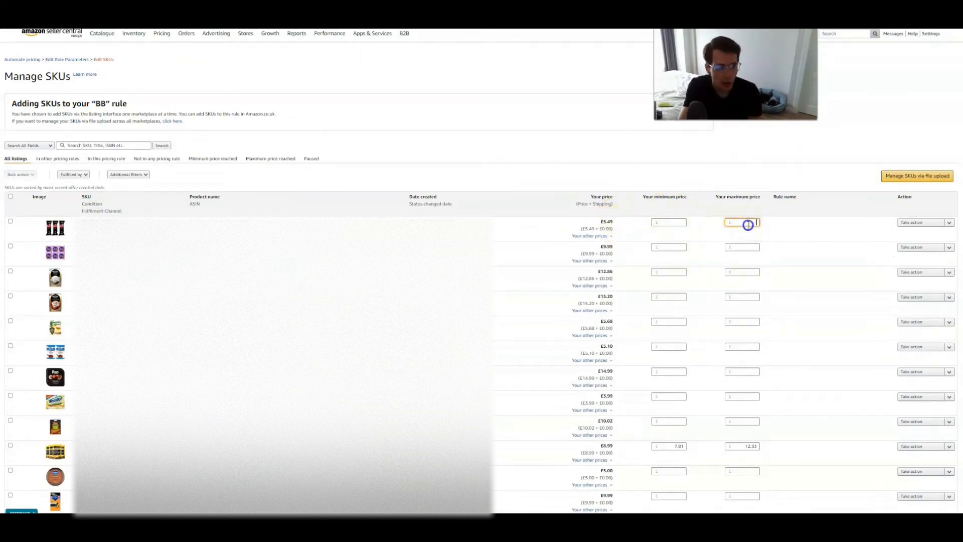
click(787, 233)
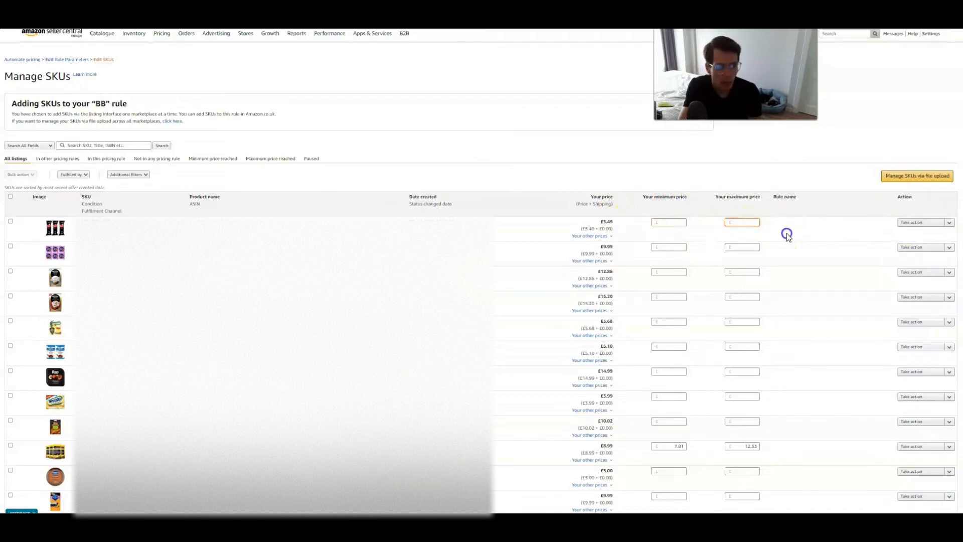
click(671, 221)
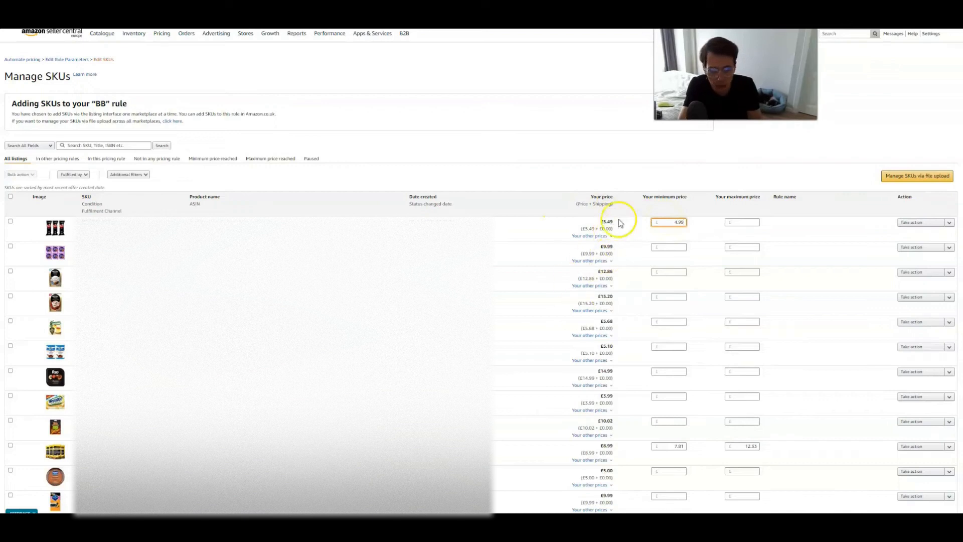
click(738, 221)
text(5.99)
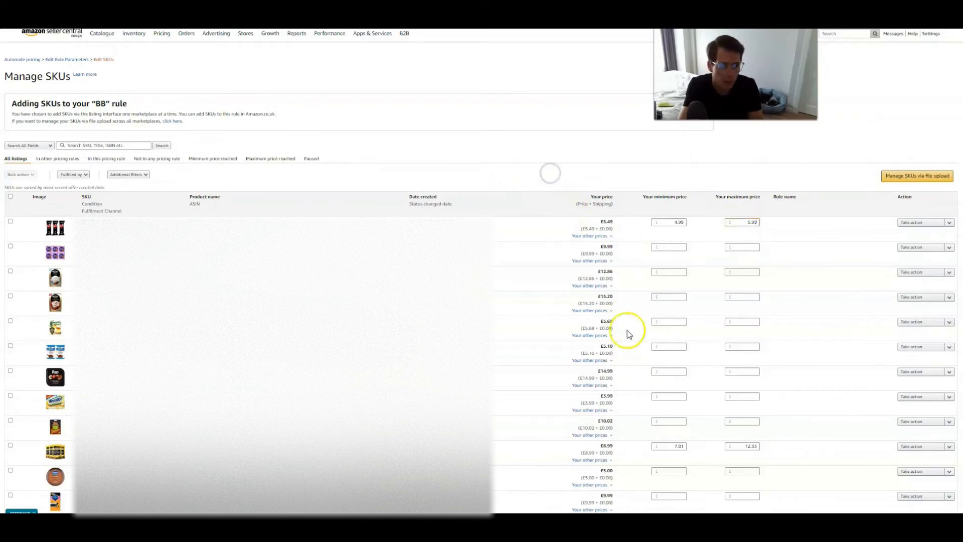
drag(760, 224, 658, 225)
drag(742, 219, 762, 225)
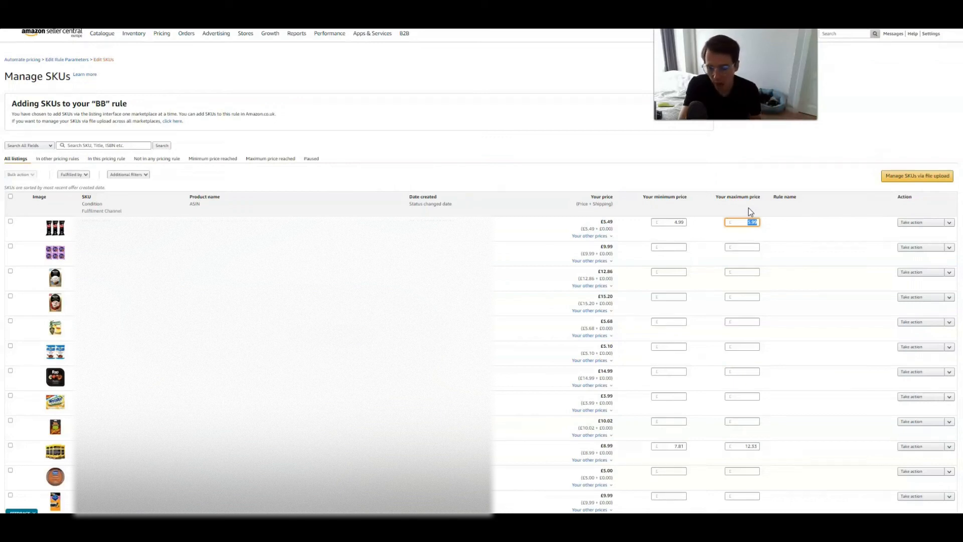
click(649, 149)
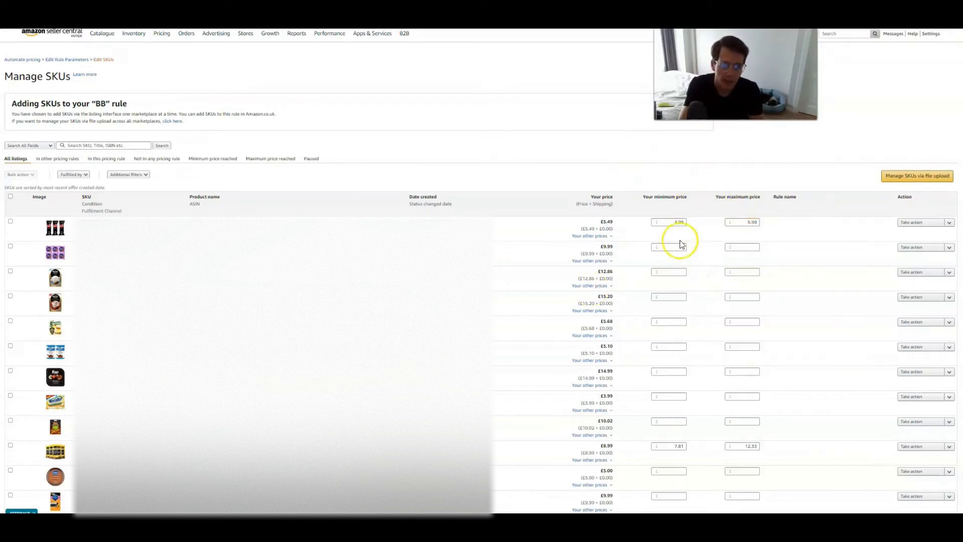
- Try to clear the first SKU's minimum price
drag(671, 222, 688, 225)
key(BackSpace)
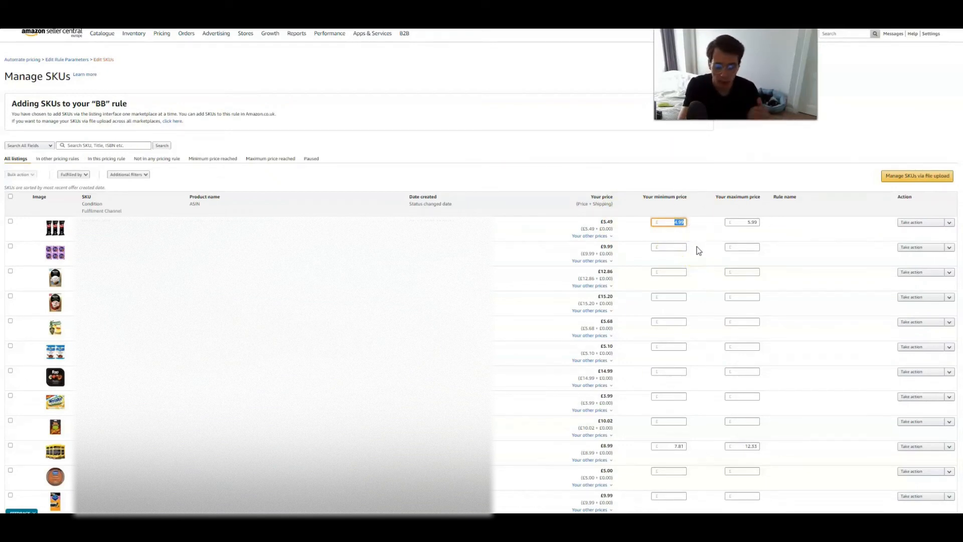
click(697, 233)
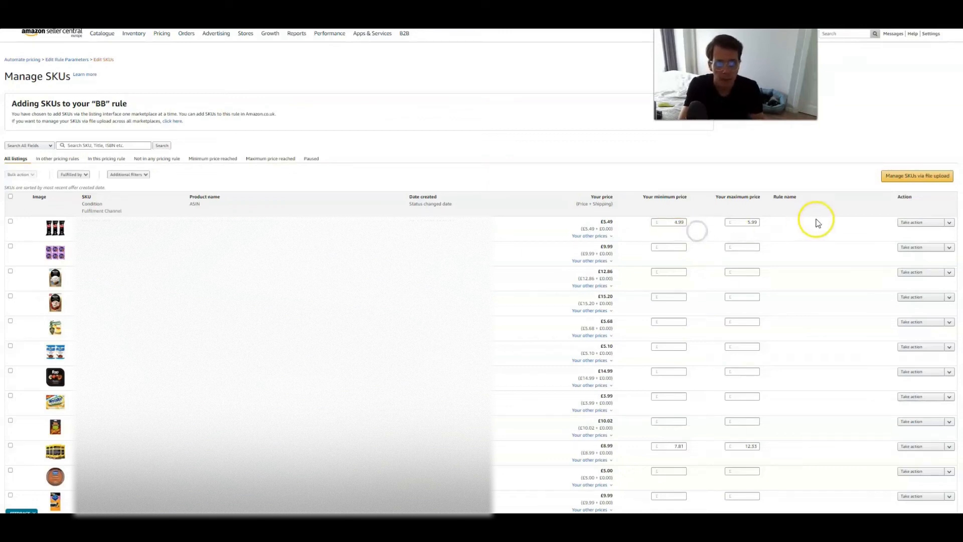
- Open the first SKU's action menu, then try to select and edit its minimum price value
click(950, 222)
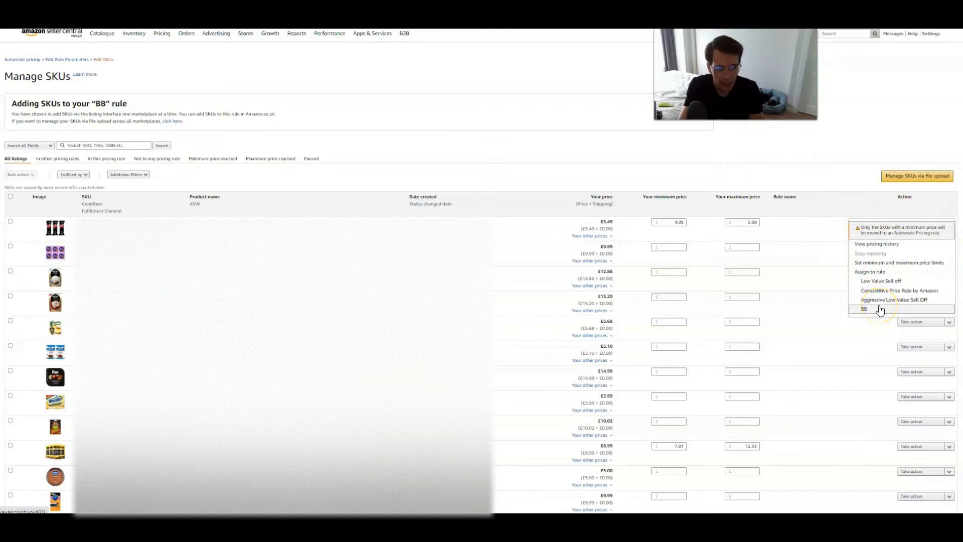
click(817, 233)
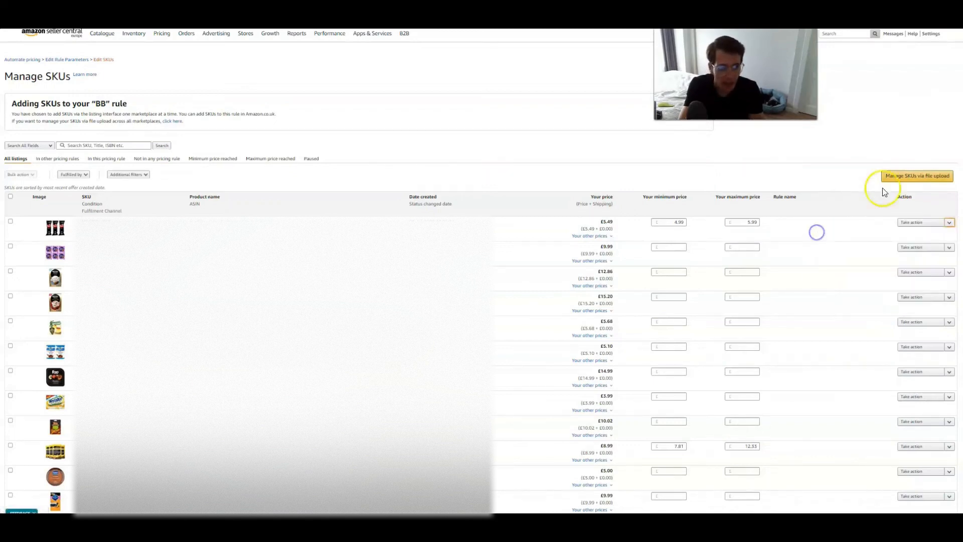
drag(674, 221, 685, 224)
click(771, 219)
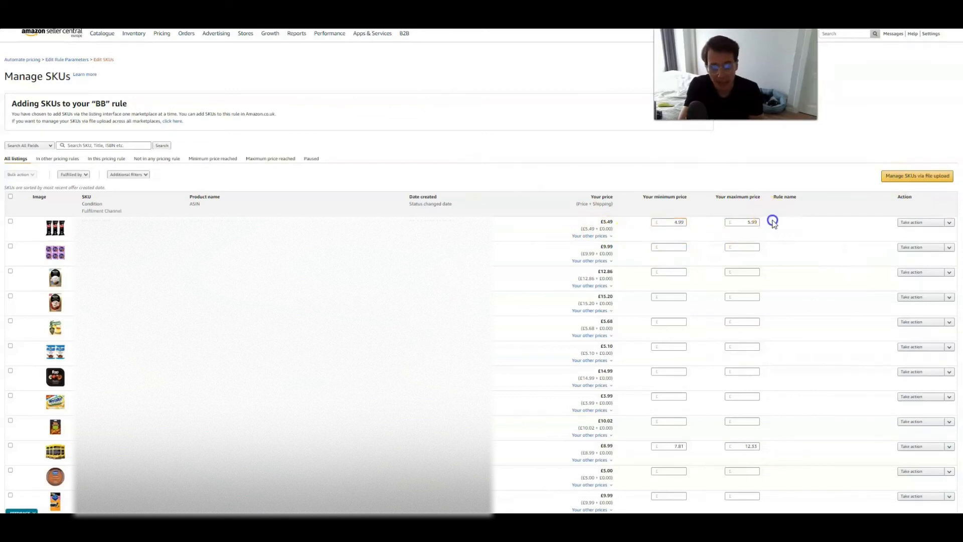
double_click(678, 221)
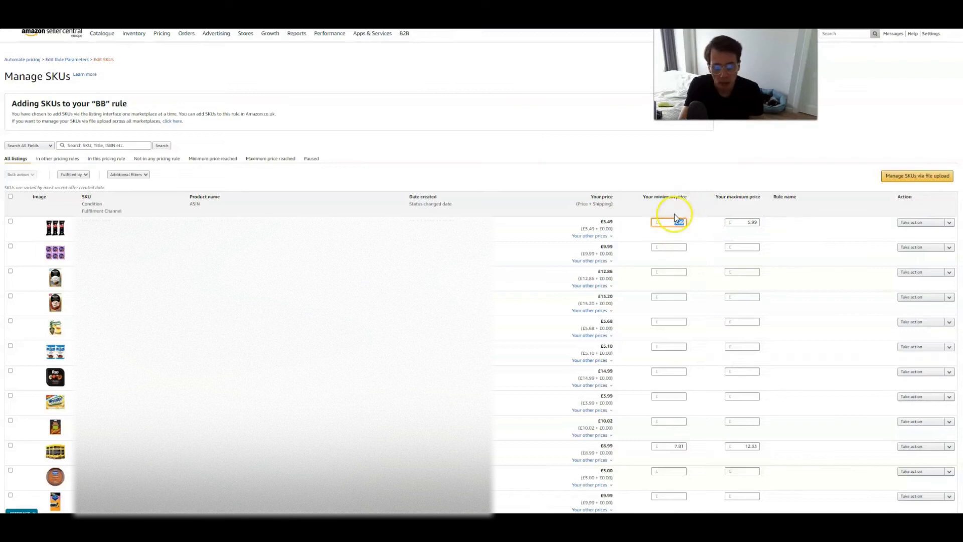
click(682, 235)
- Try again to change the first SKU's minimum price
mouse_move(162, 38)
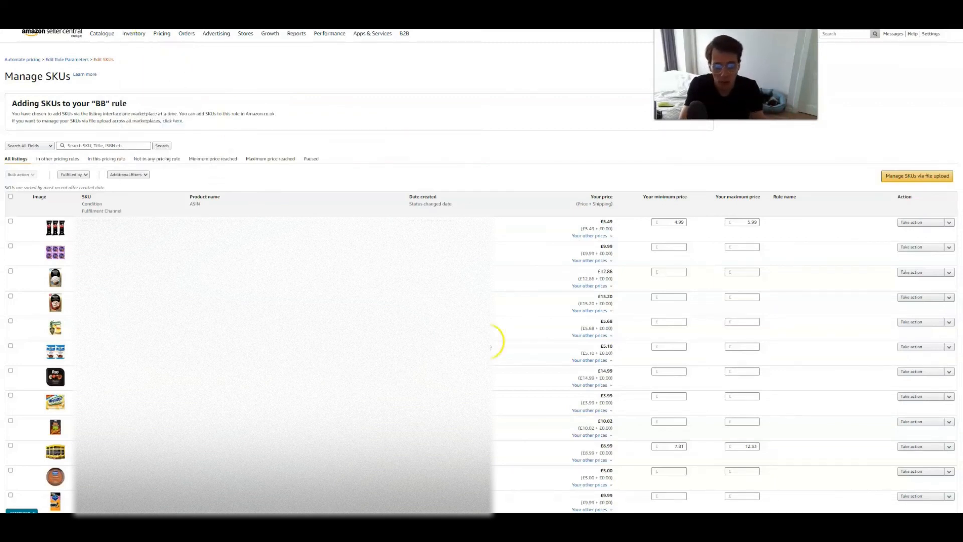
click(677, 222)
mouse_move(677, 221)
mouse_down()
mouse_move(690, 226)
mouse_move(669, 224)
mouse_up()
click(690, 226)
click(684, 234)
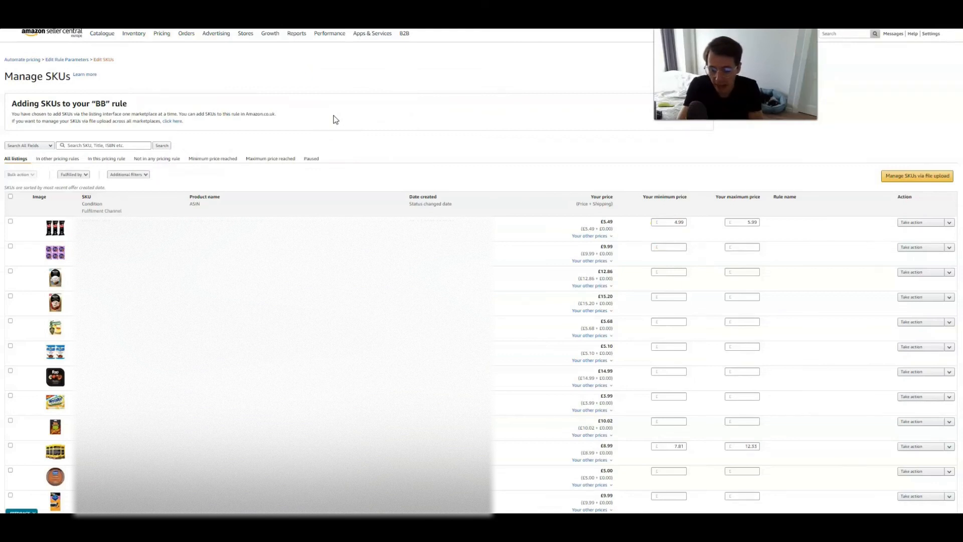
click(657, 305)
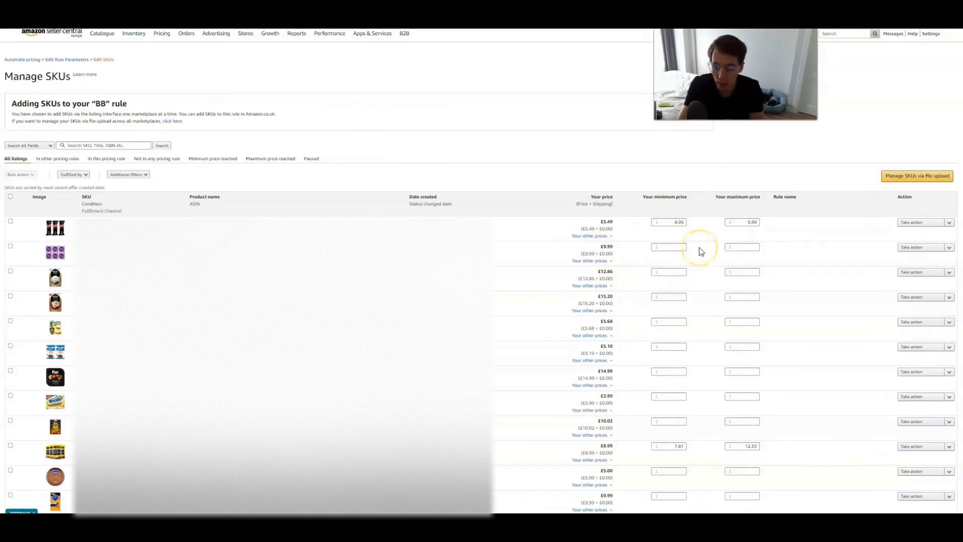
mouse_move(135, 35)
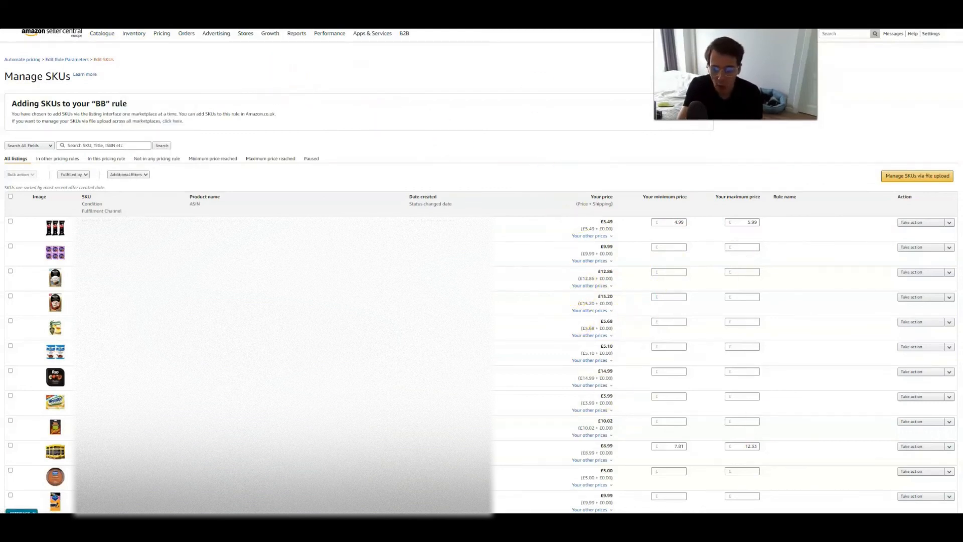
click(463, 123)
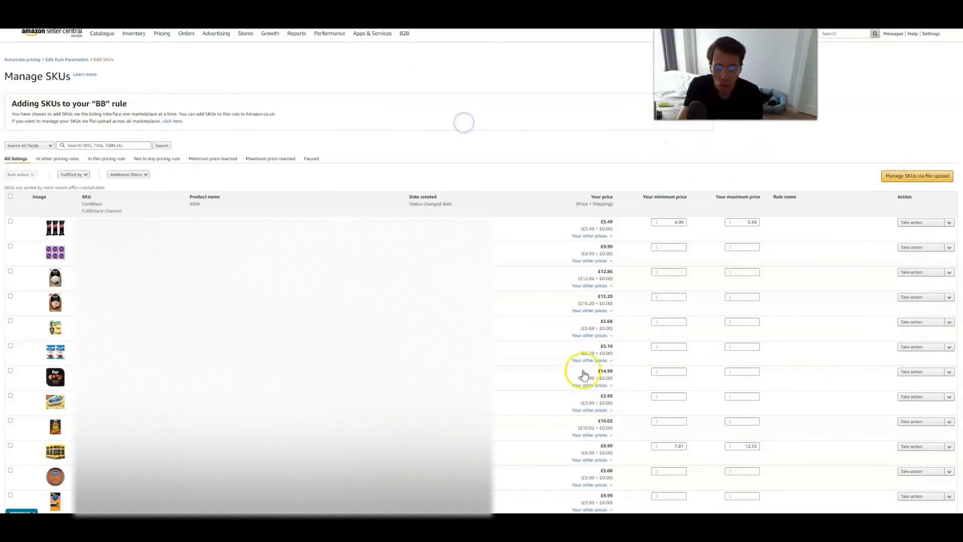
click(606, 148)
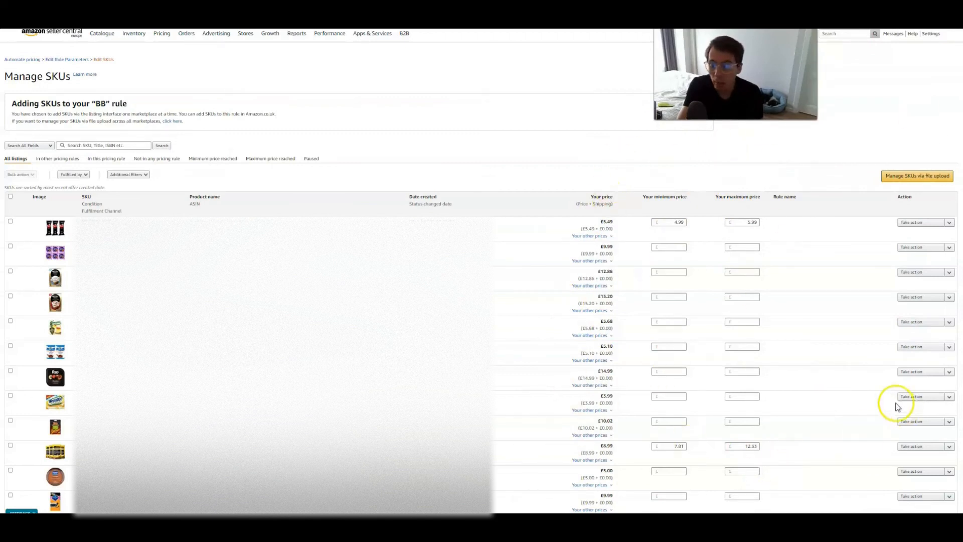
click(524, 107)
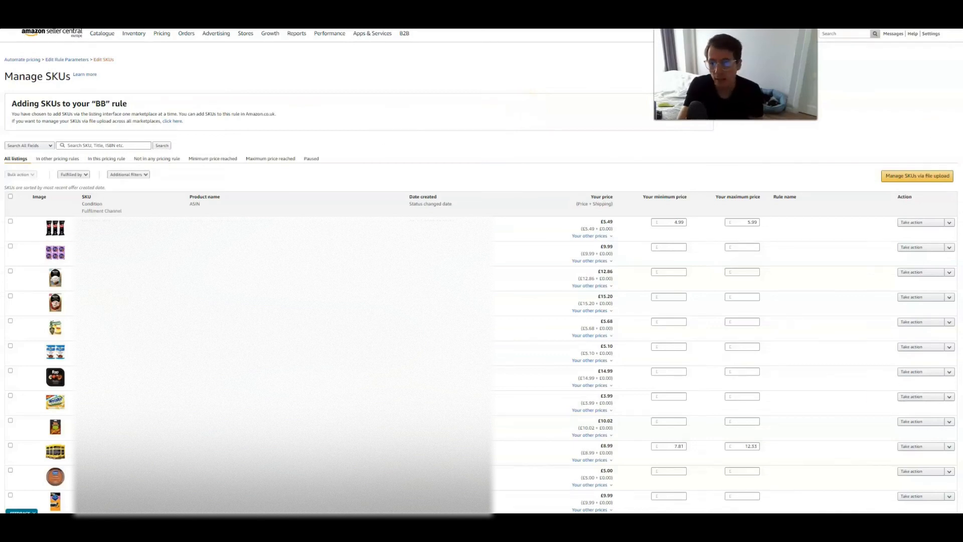
click(510, 103)
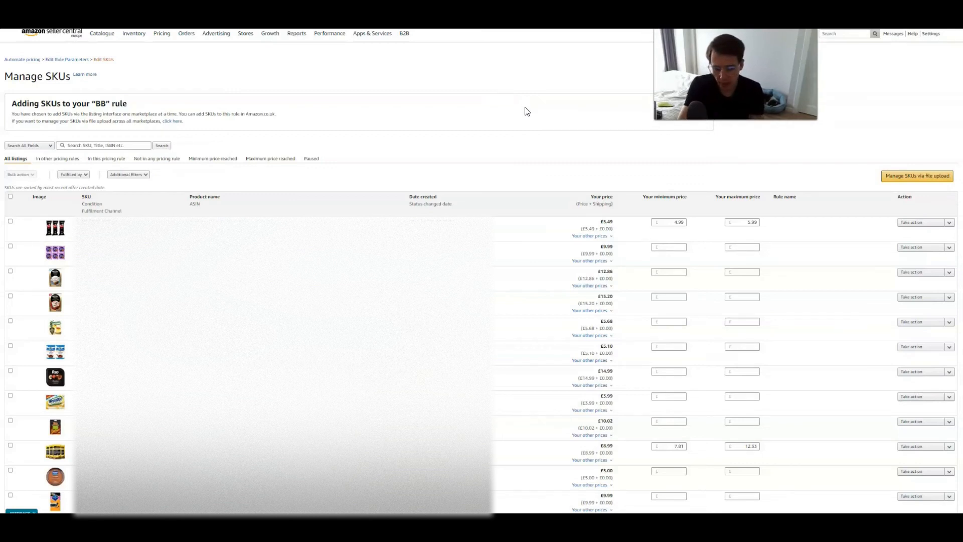
click(526, 109)
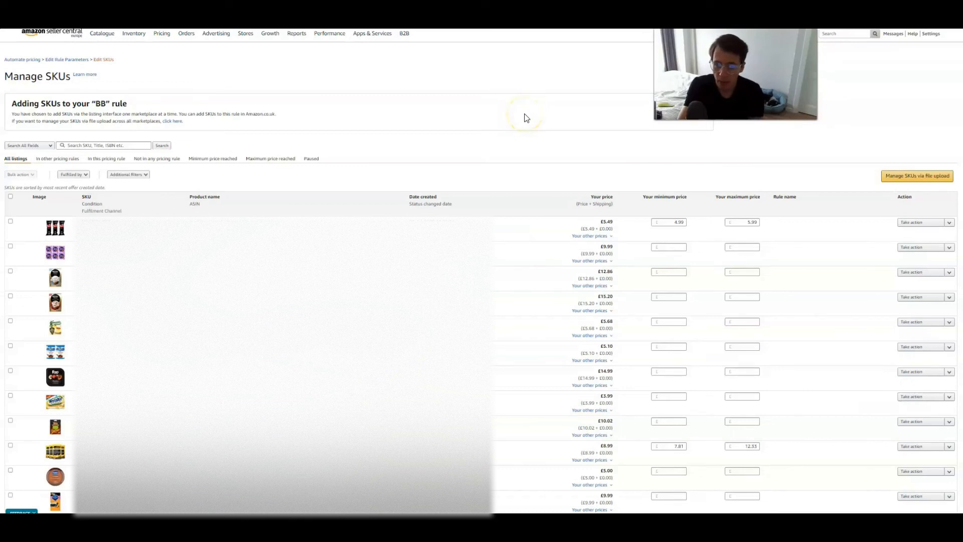
click(519, 116)
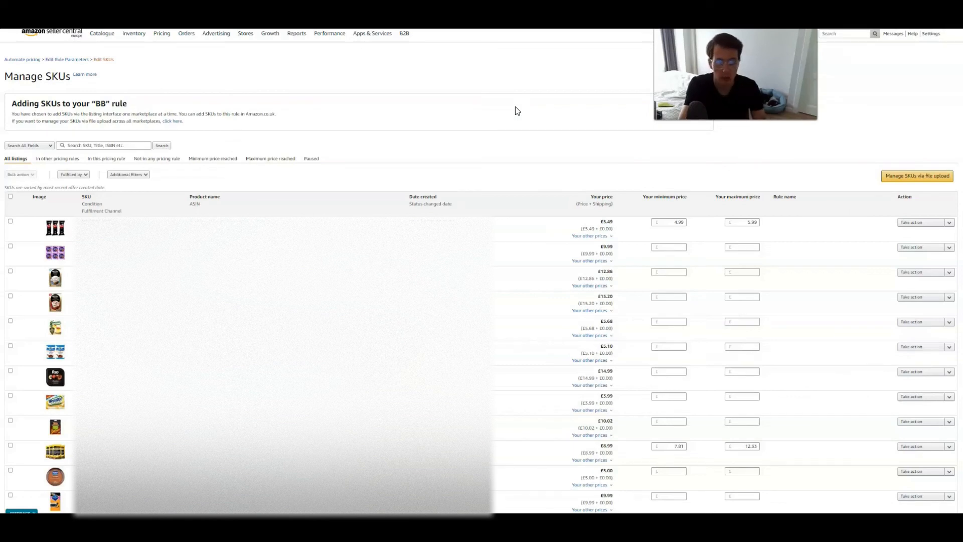
- Try to select and edit the first SKU's maximum price
drag(736, 224, 761, 227)
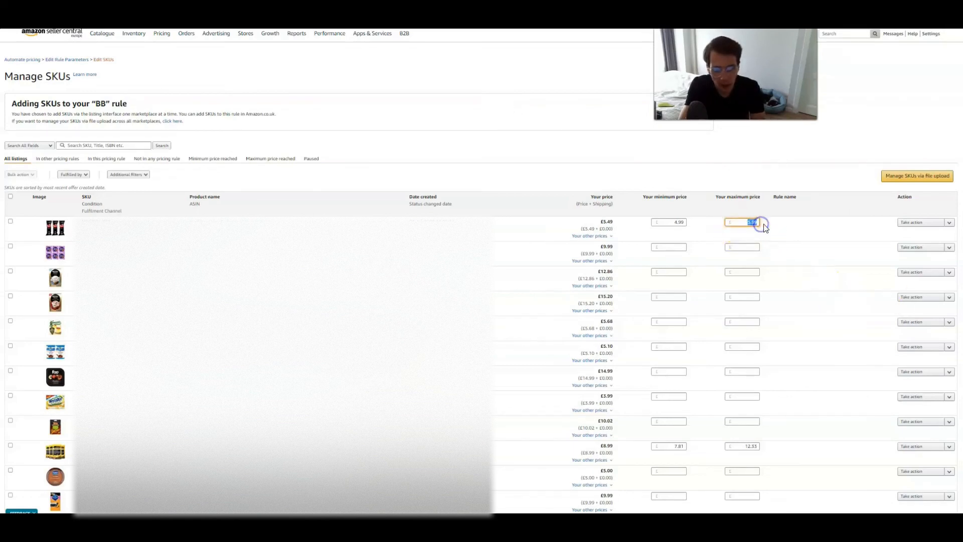
click(765, 226)
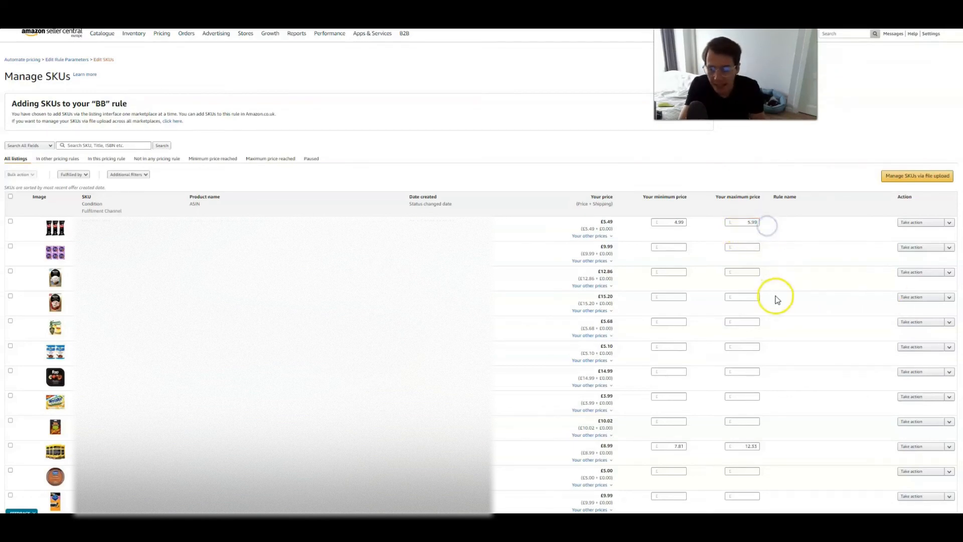
drag(673, 221, 767, 220)
click(809, 221)
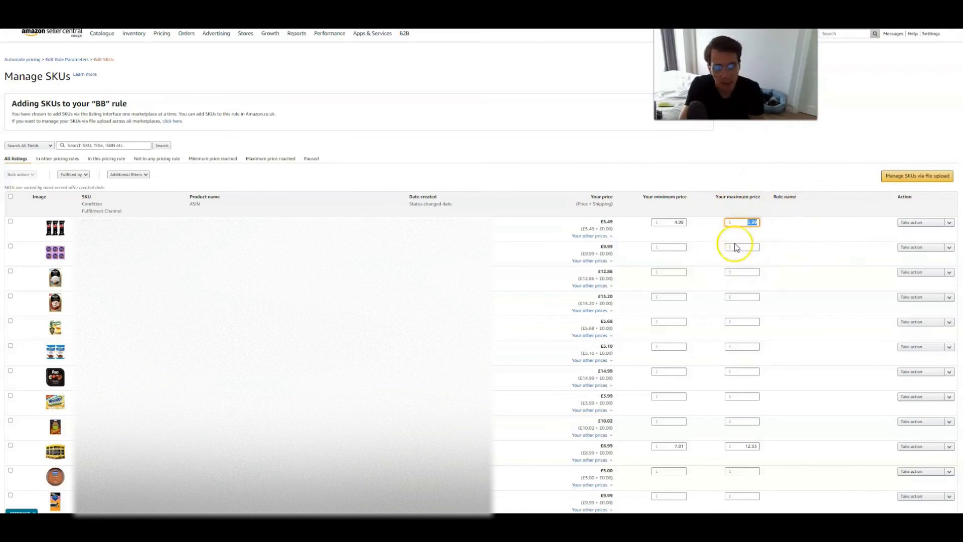
click(772, 235)
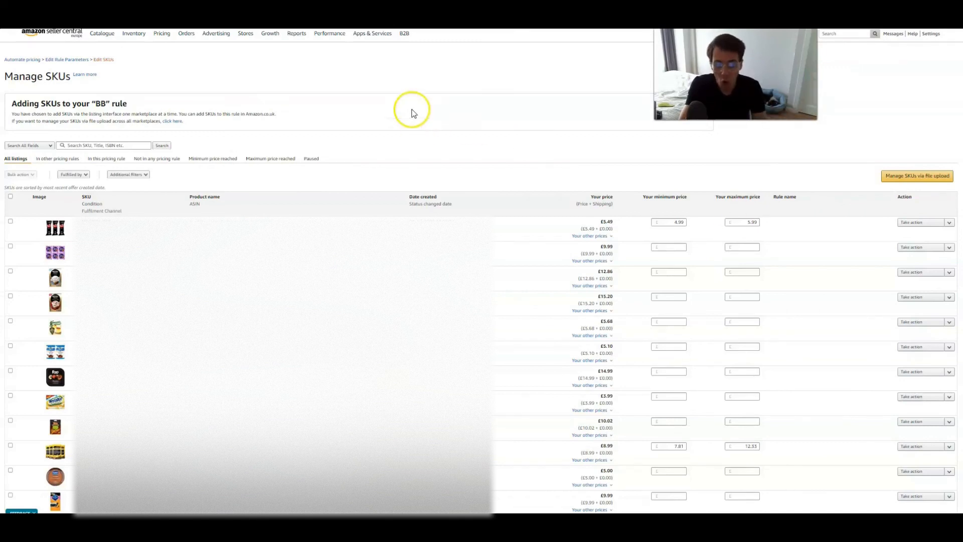
click(444, 145)
click(445, 143)
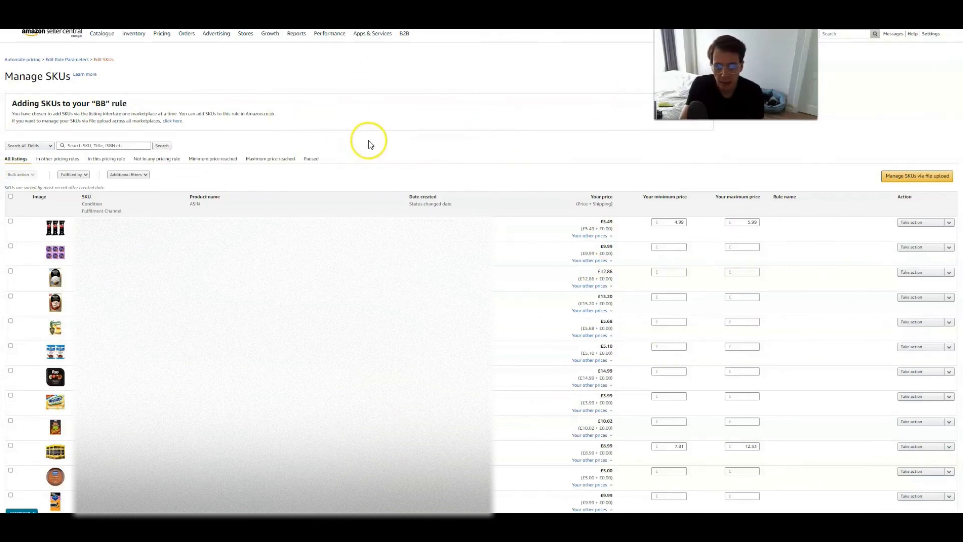
click(483, 152)
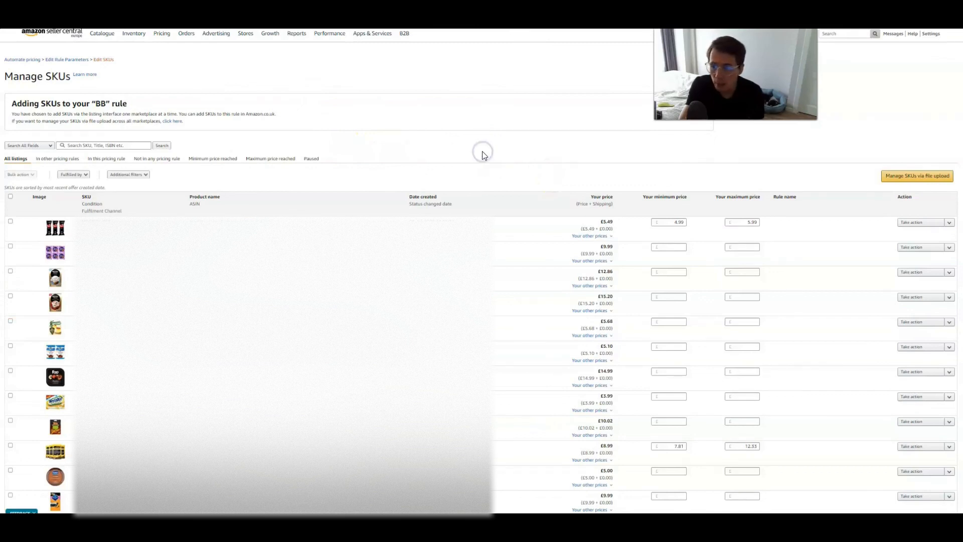
click(492, 150)
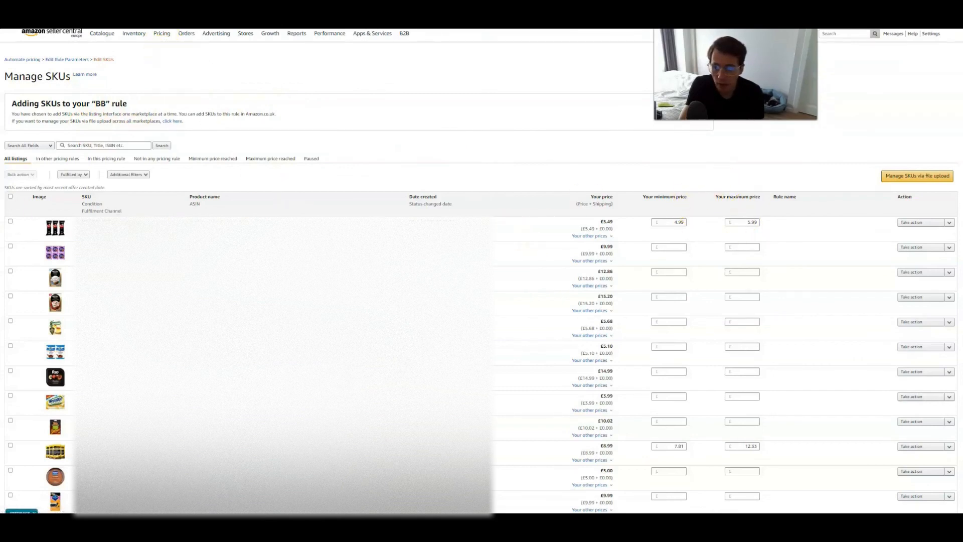
mouse_move(161, 33)
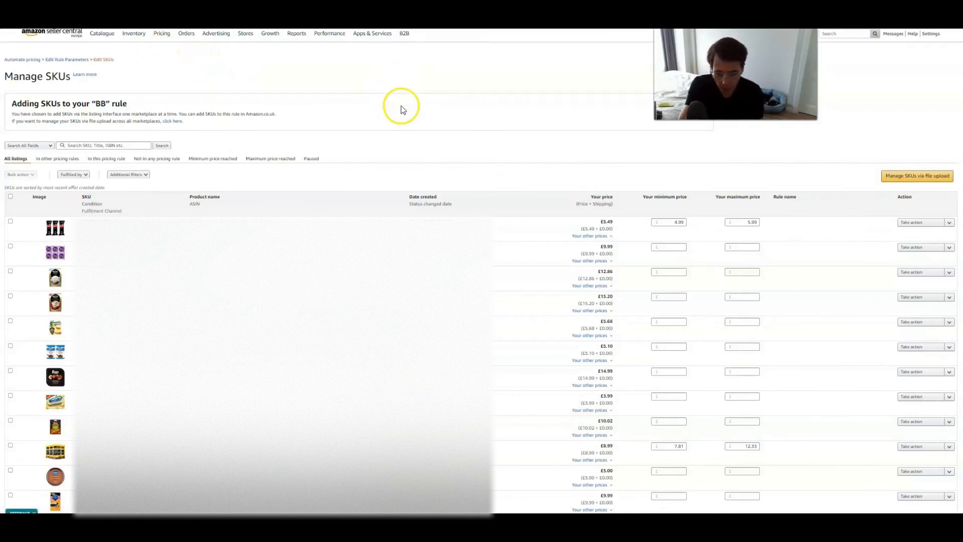
click(420, 120)
click(445, 109)
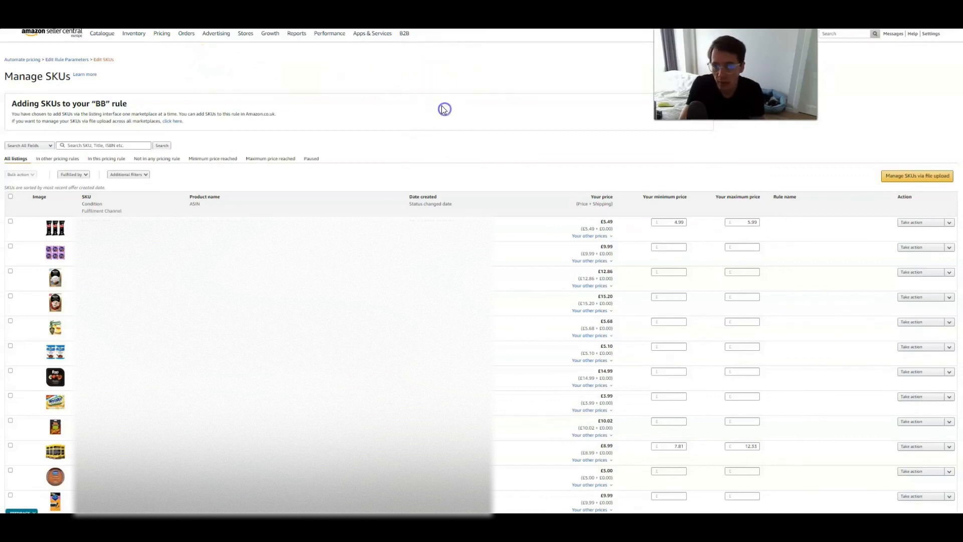